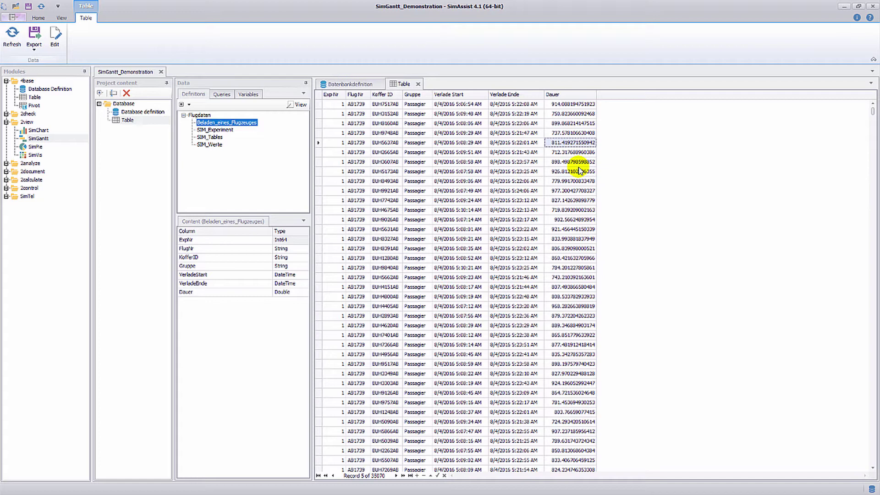
Create a project folder named "Data evaluation" and add a SimGantt module to it
right_click(119, 158)
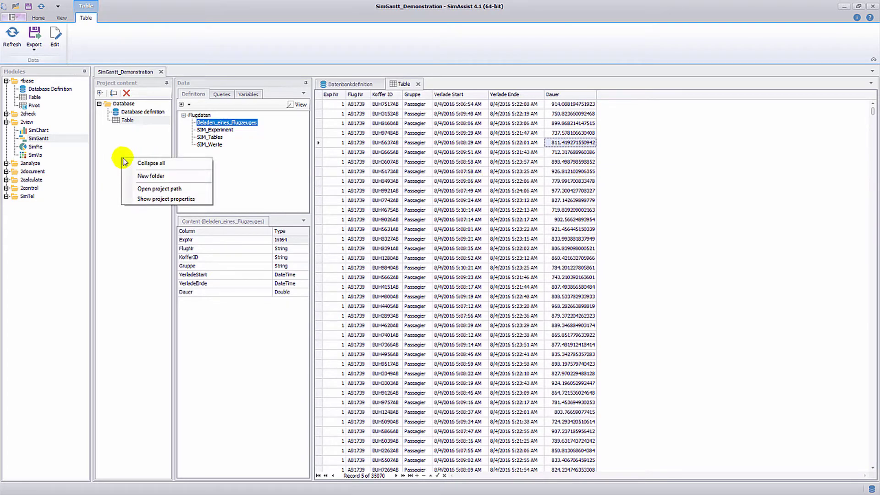
click(146, 177)
text(Data )
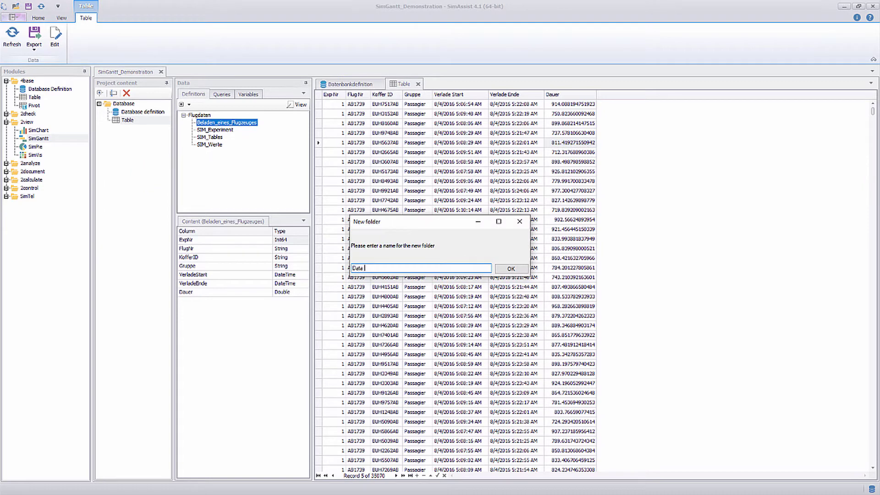
text(evaluation)
click(504, 270)
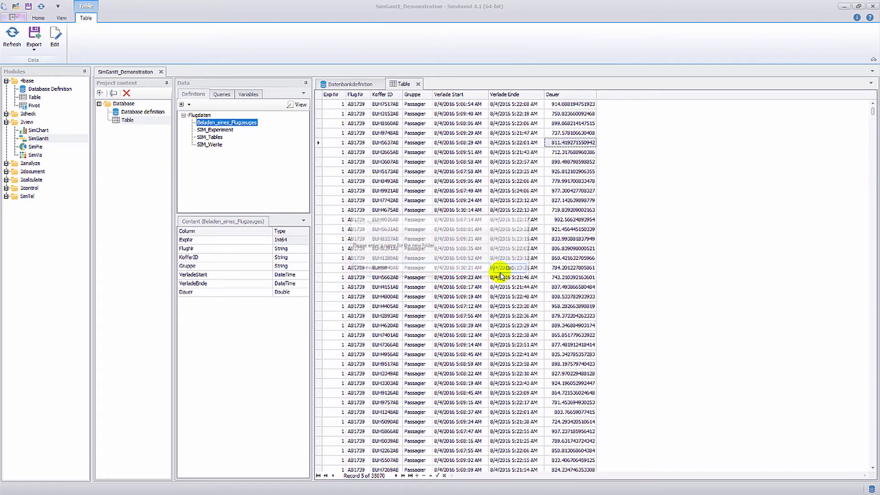
drag(37, 138, 119, 132)
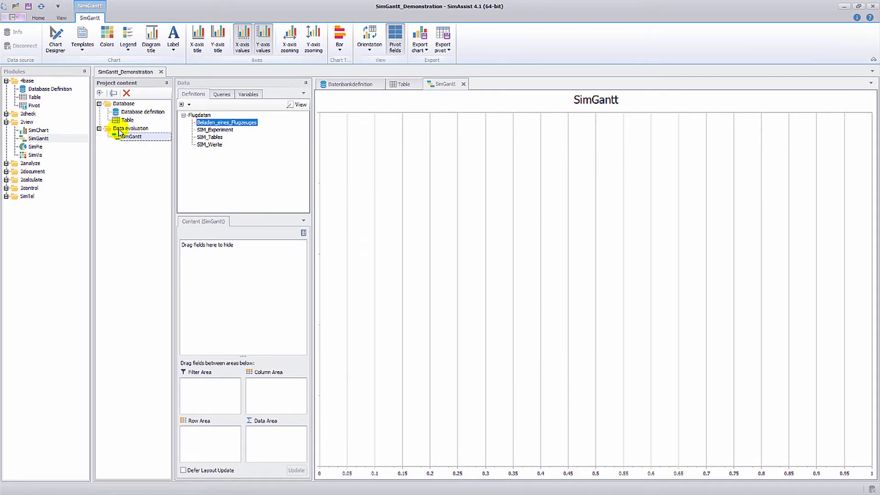
Connect the Beladen_eines_Flugzeuges table to the Gantt chart and assign VerladeStart and VerladeEnde as its data fields
drag(225, 122, 418, 158)
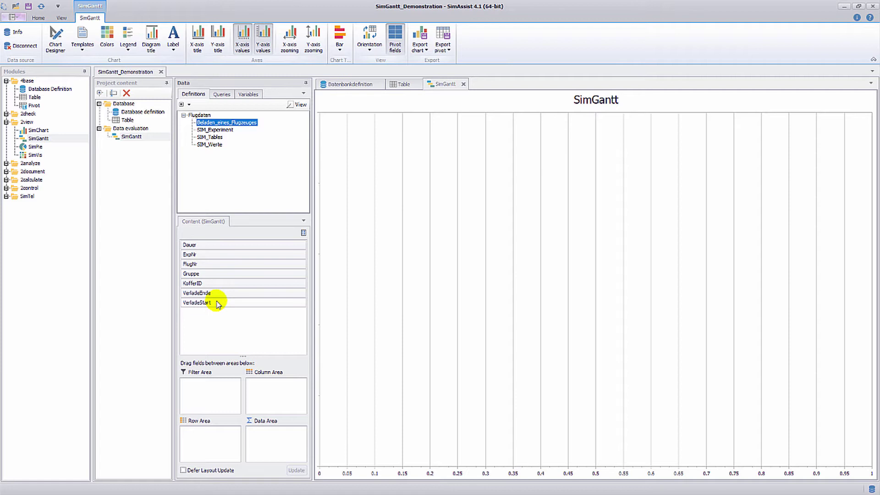
mouse_move(218, 304)
mouse_down()
mouse_move(255, 354)
mouse_move(285, 444)
mouse_up()
drag(185, 297, 277, 445)
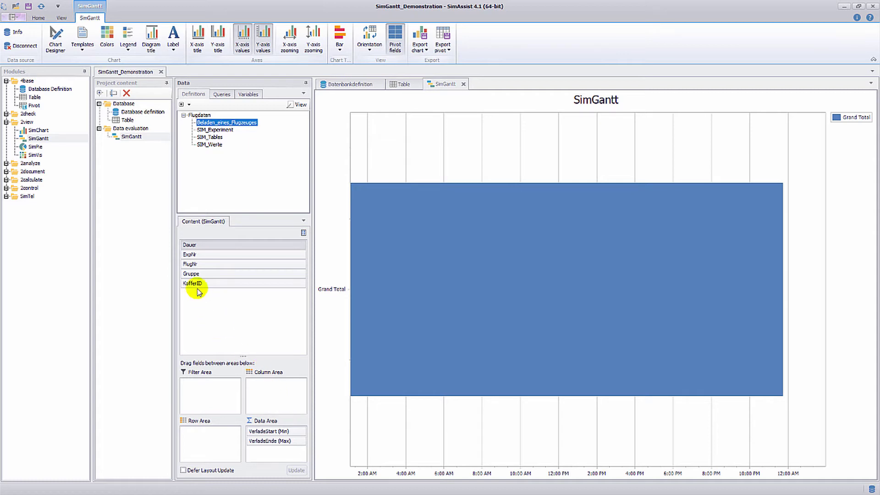
Add FlugNr as a filter field and limit it to flights AB1739 and AB2070
drag(191, 264, 200, 394)
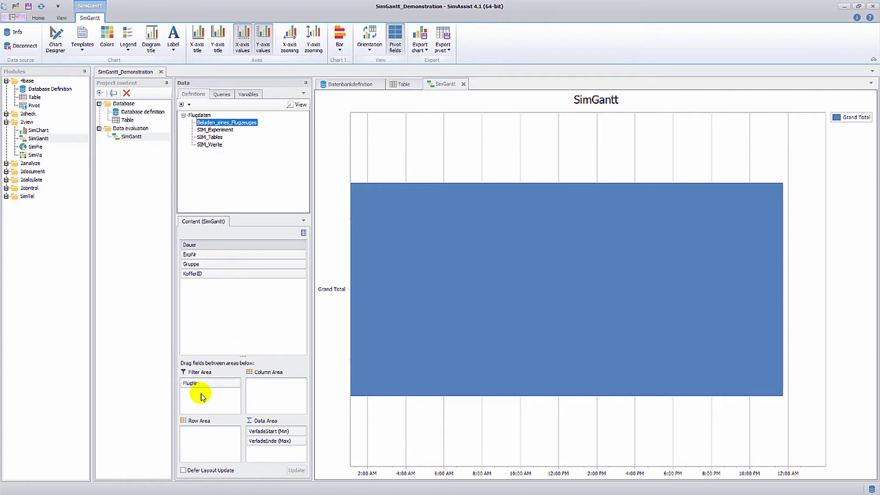
click(236, 382)
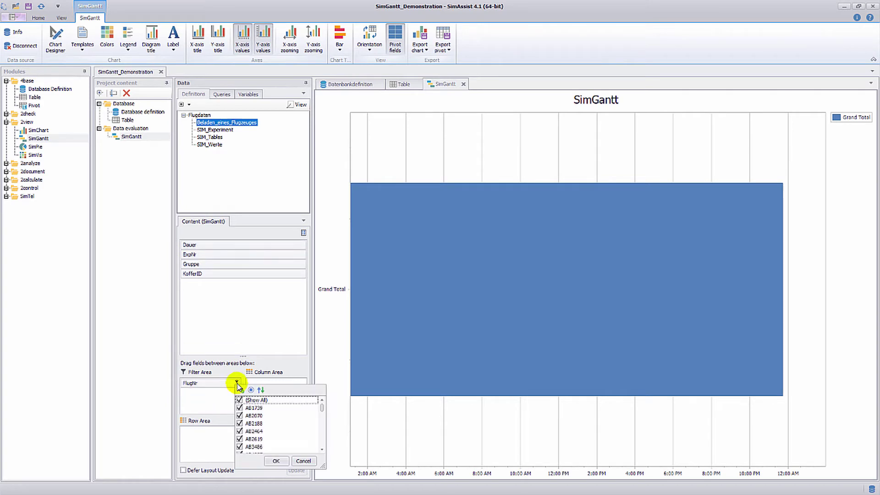
click(240, 400)
click(239, 407)
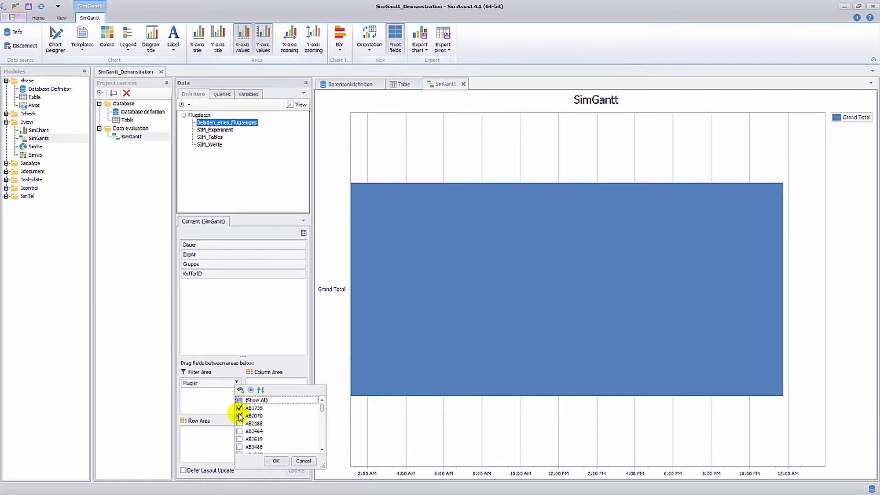
click(279, 461)
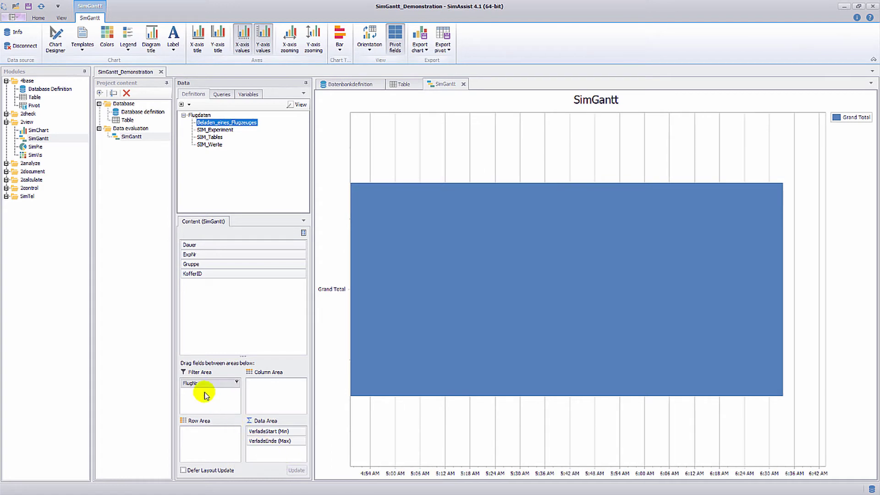
Move FlugNr from the filter fields to the column fields and assign KofferID as the row field
drag(203, 384, 276, 388)
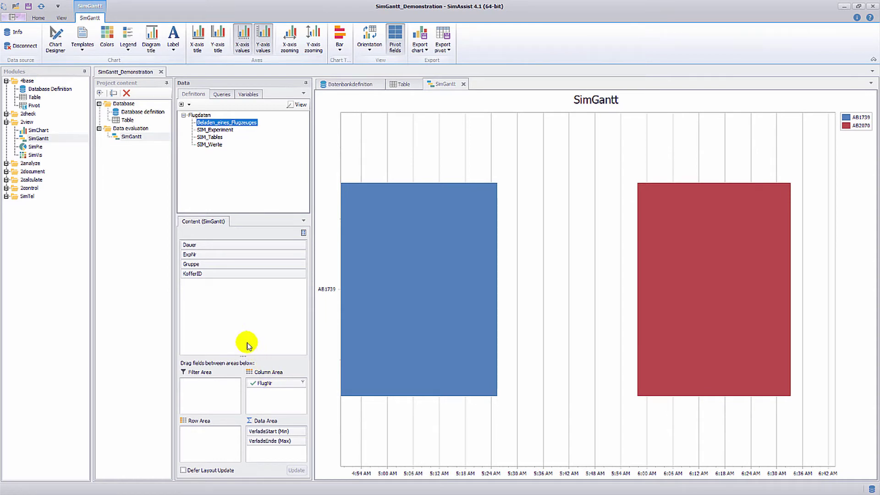
drag(200, 275, 217, 401)
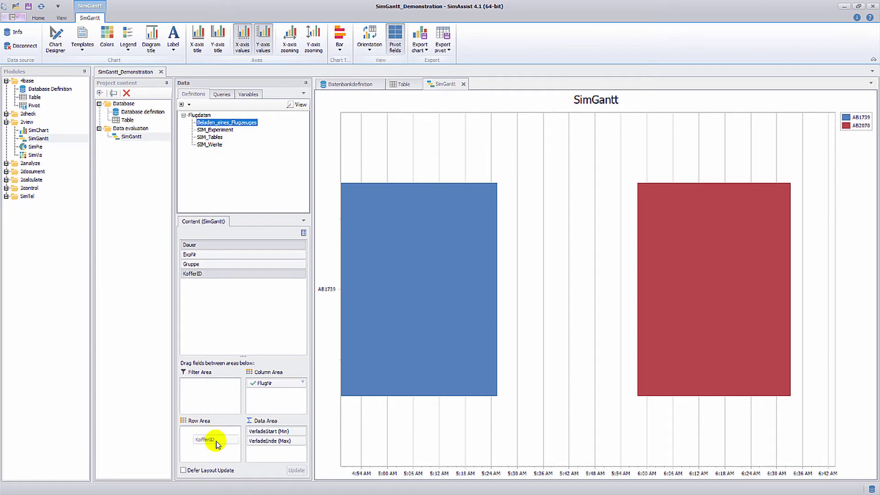
drag(217, 443, 216, 444)
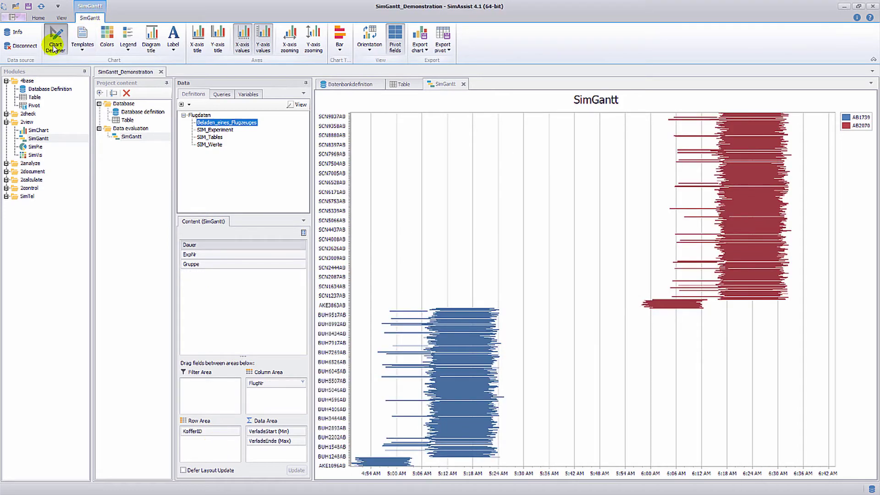
In the Chart Designer, paste a crosshair label pattern ending in "- {V2:HH:mm}" for the auto-created series and apply it
click(55, 48)
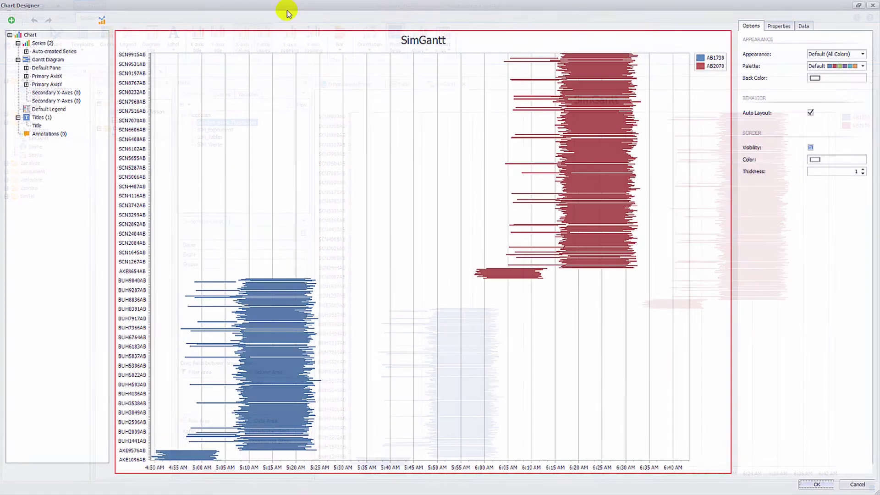
click(607, 174)
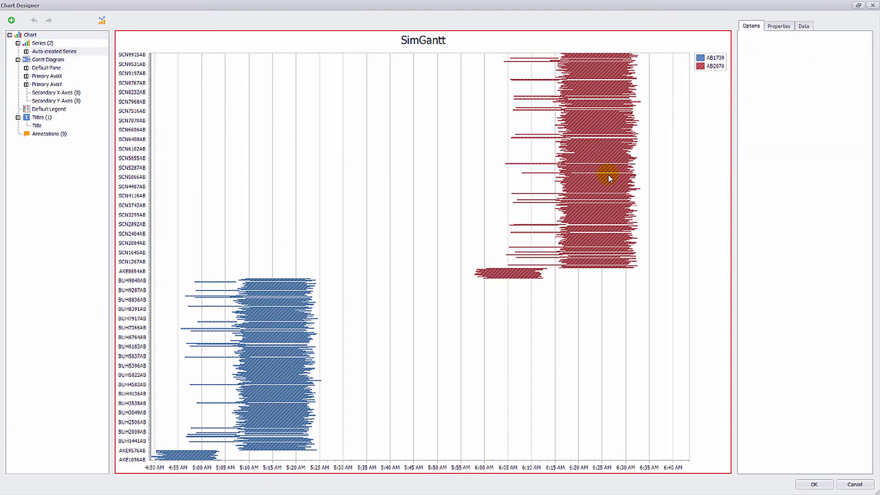
click(779, 26)
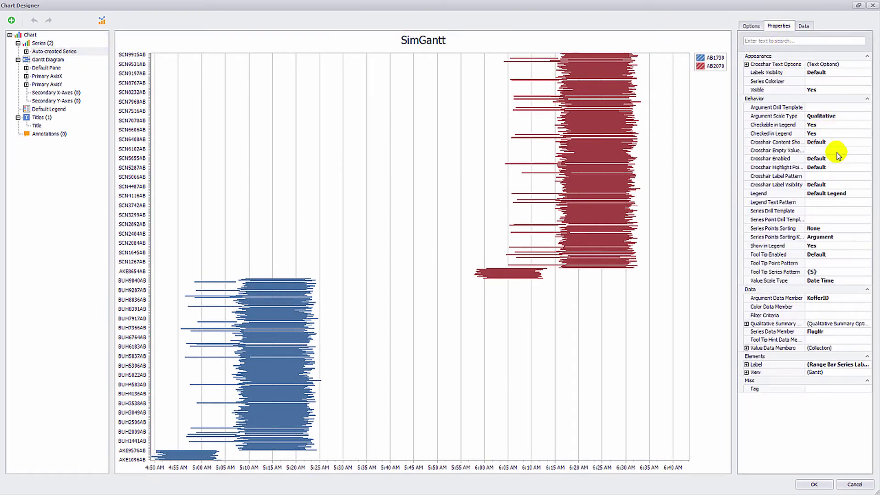
click(835, 176)
key(ctrl+v)
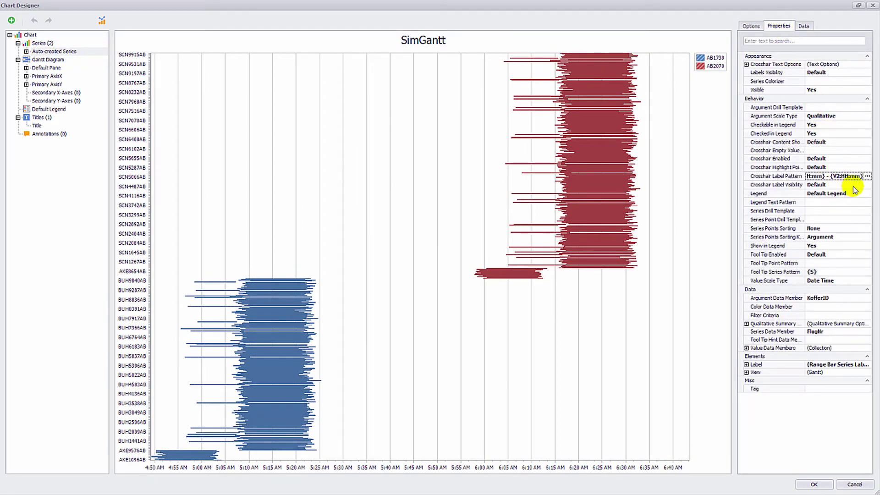
click(816, 479)
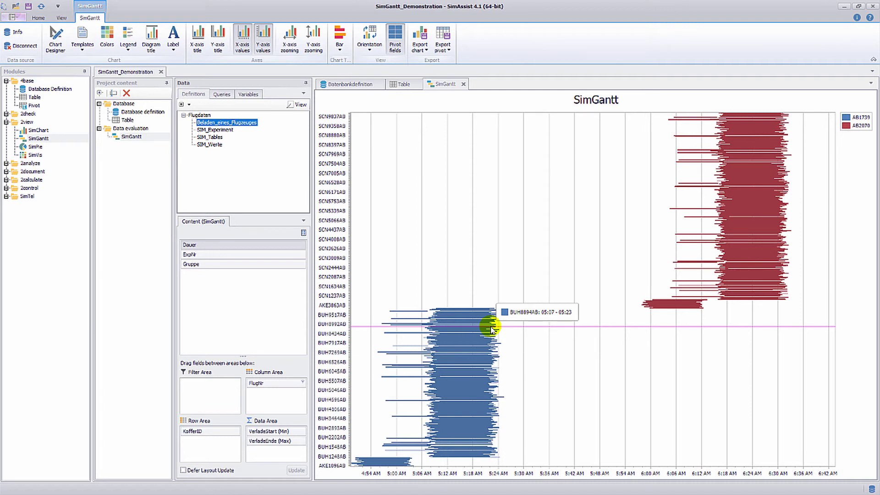
Remove KofferID from the chart's row fields and make FlugNr the row field instead
drag(210, 429, 245, 320)
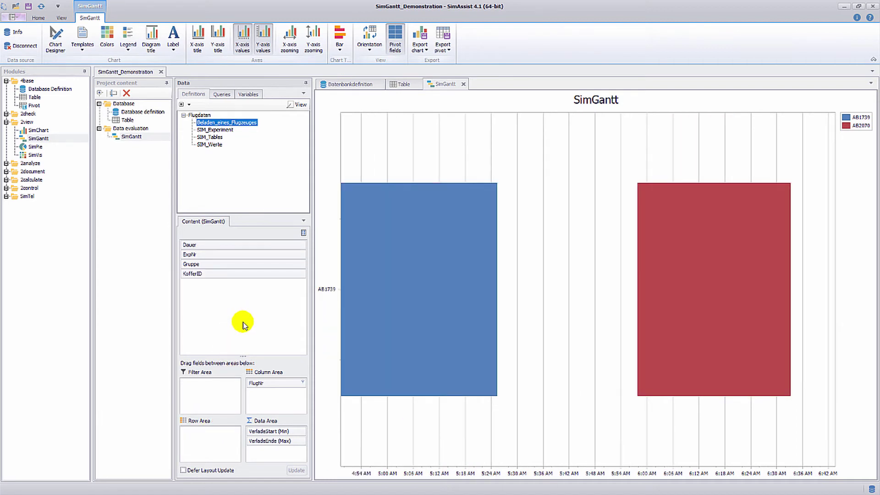
drag(261, 384, 203, 443)
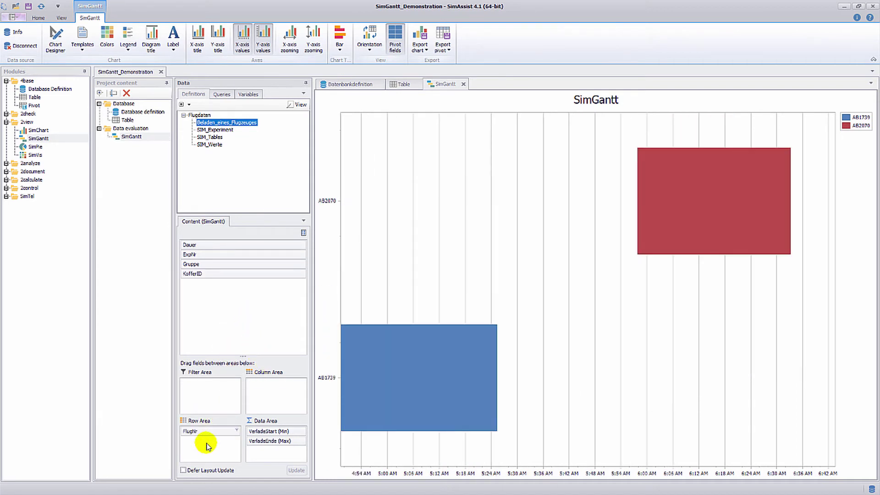
Extend the FlugNr filter to include all flights from AB2188 through AB9737
click(236, 431)
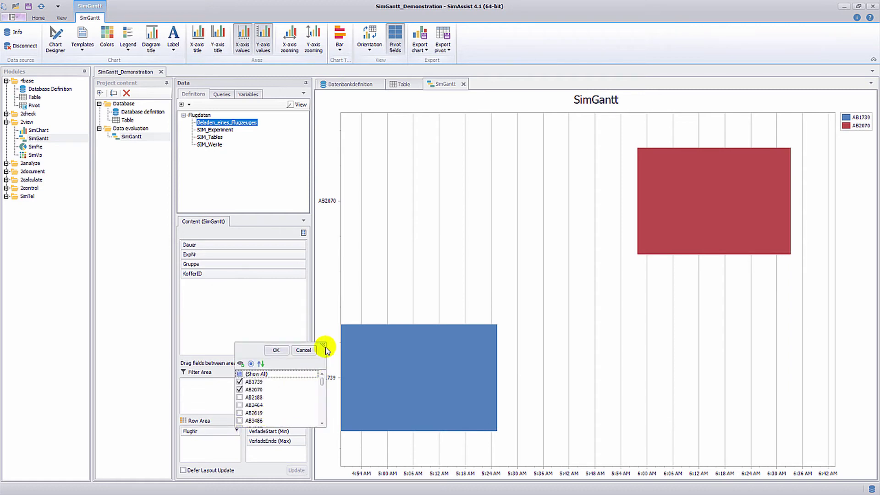
drag(323, 344, 344, 137)
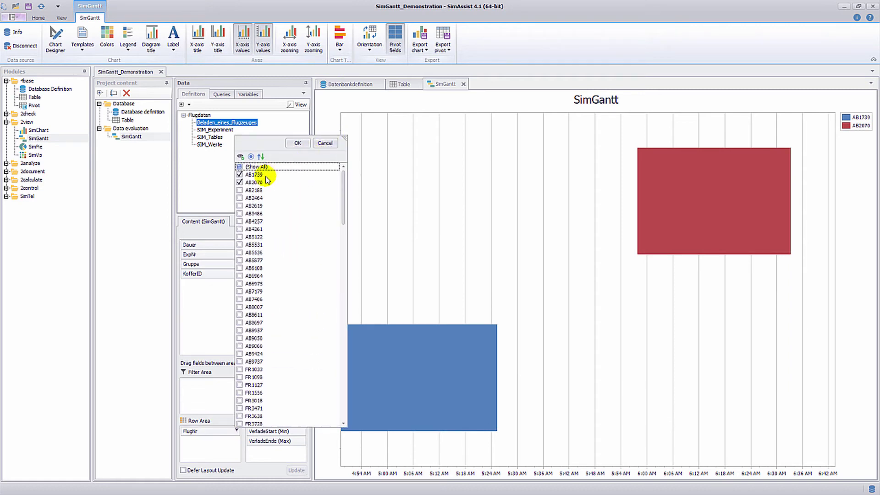
drag(263, 190, 261, 360)
click(239, 362)
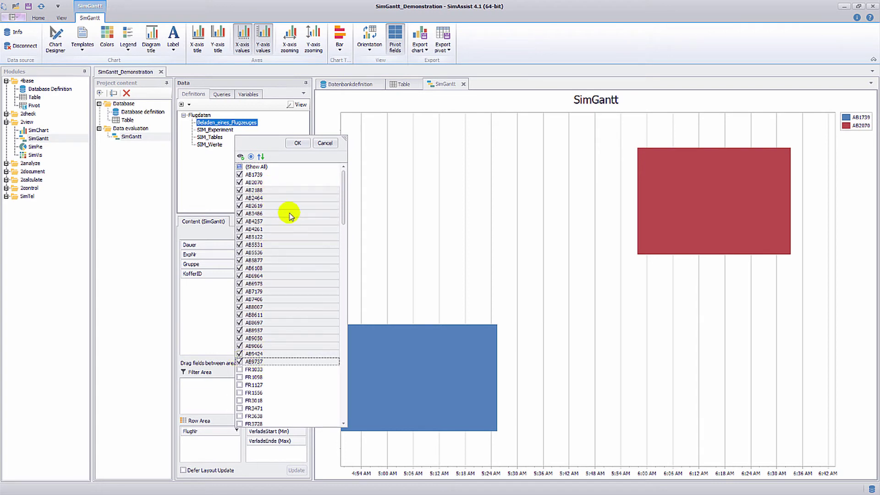
click(297, 143)
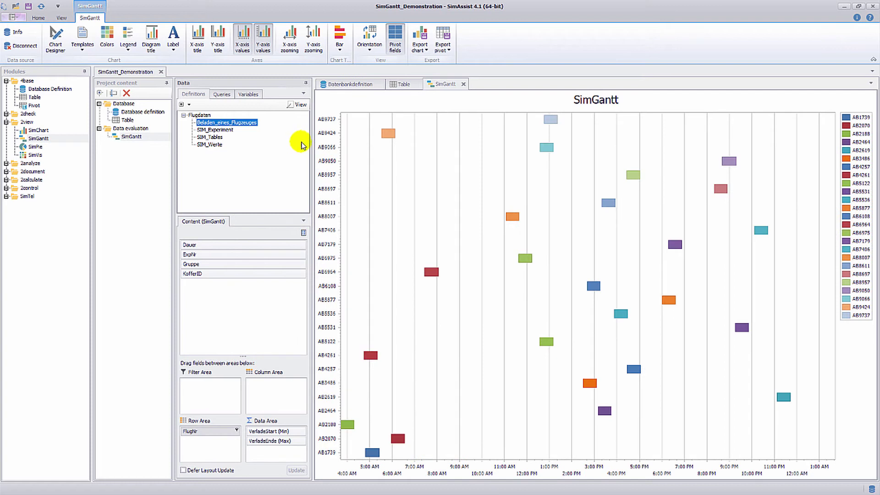
mouse_move(328, 130)
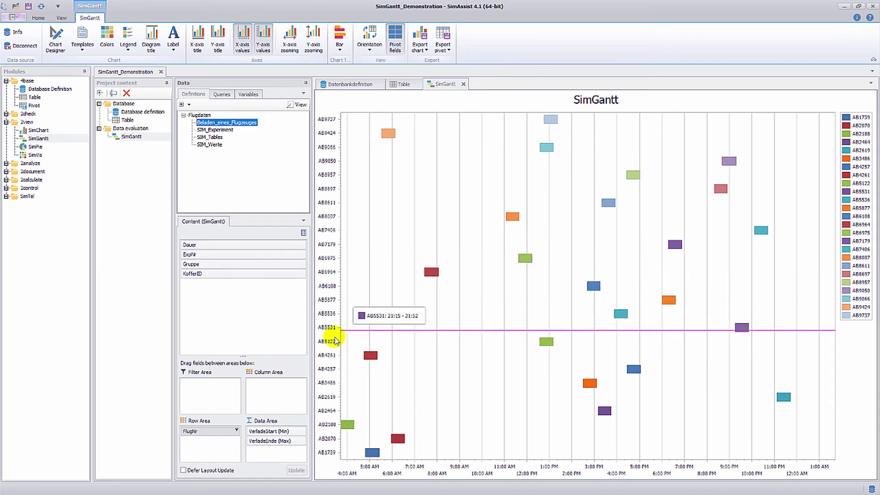
Restrict the FlugNr filter to flights AB1739, AB2070 and AB2188
click(237, 430)
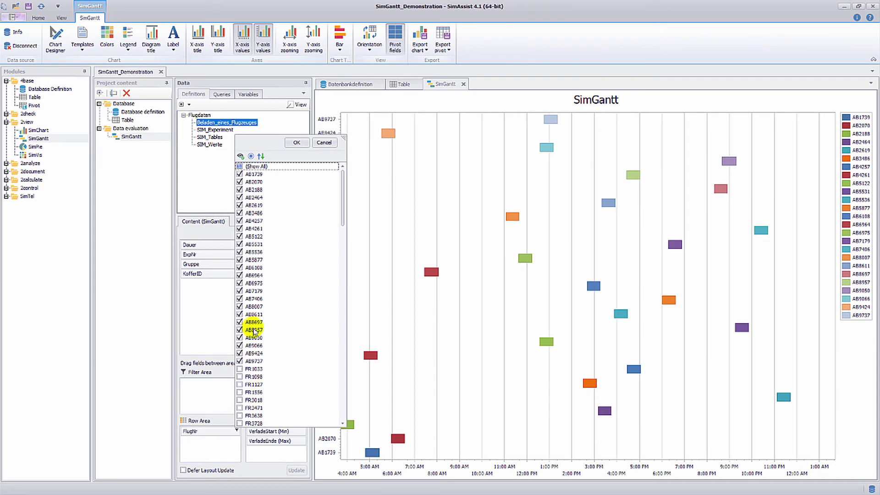
click(239, 166)
click(240, 174)
click(240, 182)
click(240, 190)
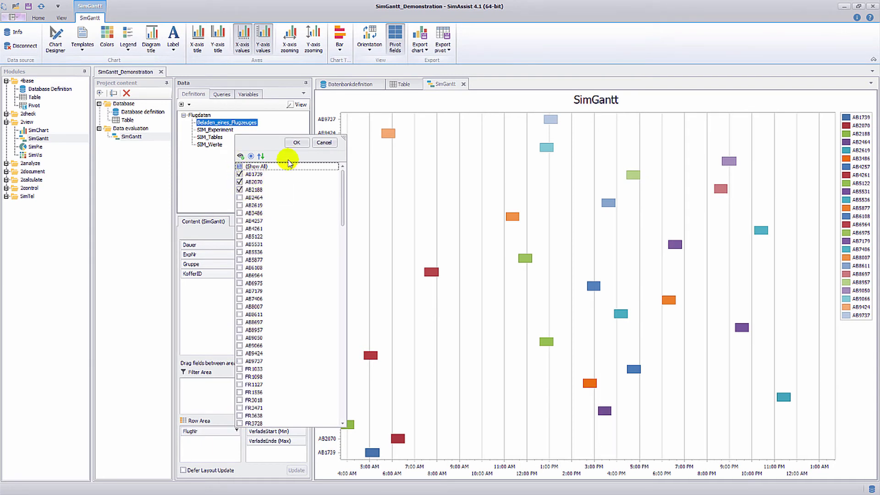
click(296, 142)
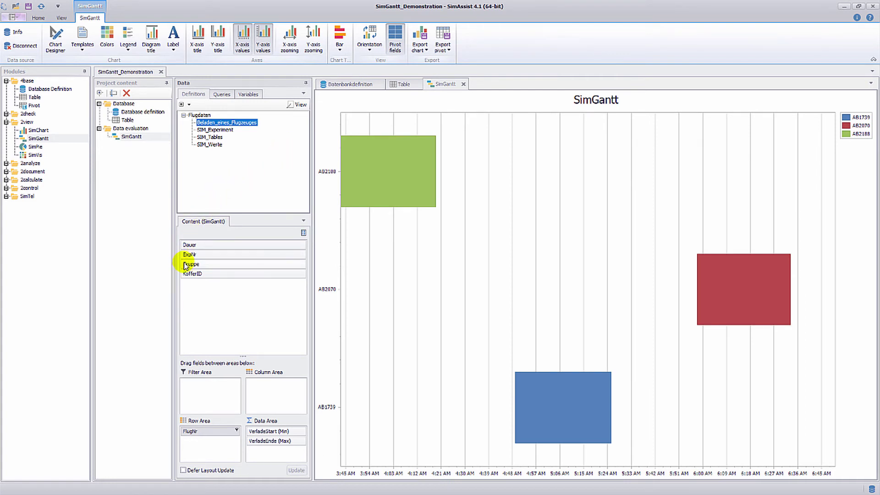
Assign Gruppe as the column field and switch the chart to side-by-side Gantt bars
drag(187, 264, 275, 393)
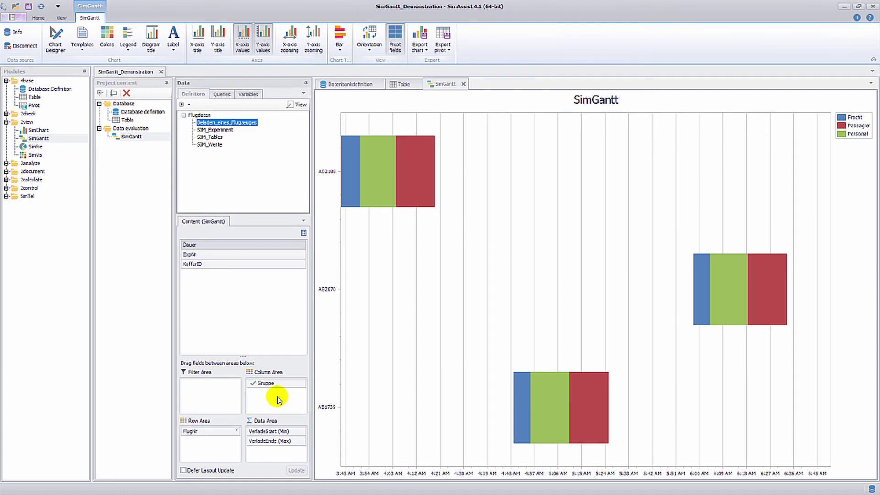
click(339, 40)
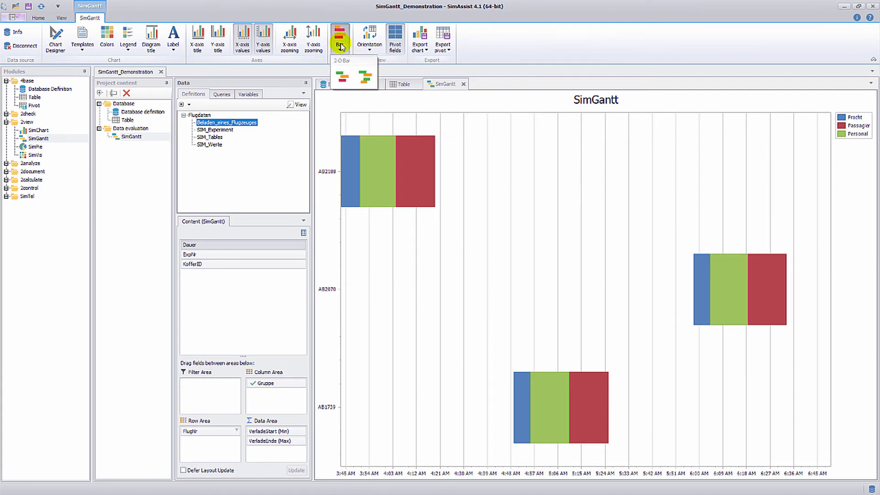
click(363, 76)
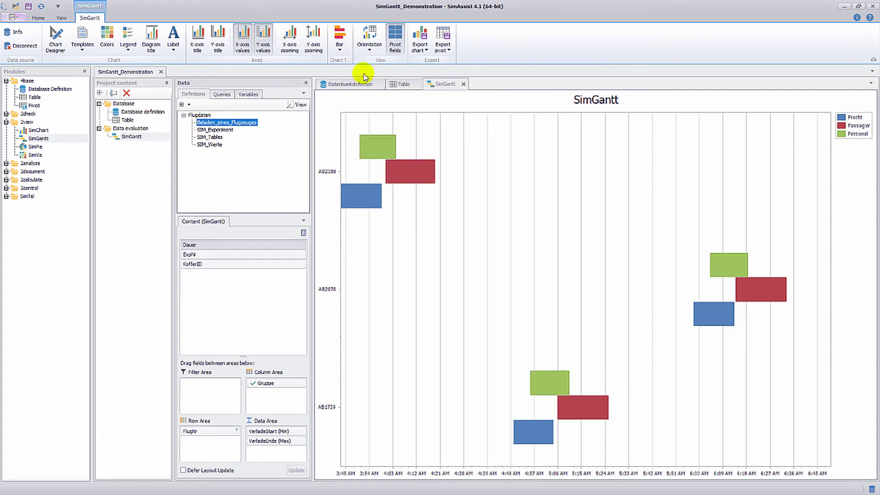
Add centered labels to the Gantt bars and set their text pattern to {V:HH:mm} in the Chart Designer
click(174, 43)
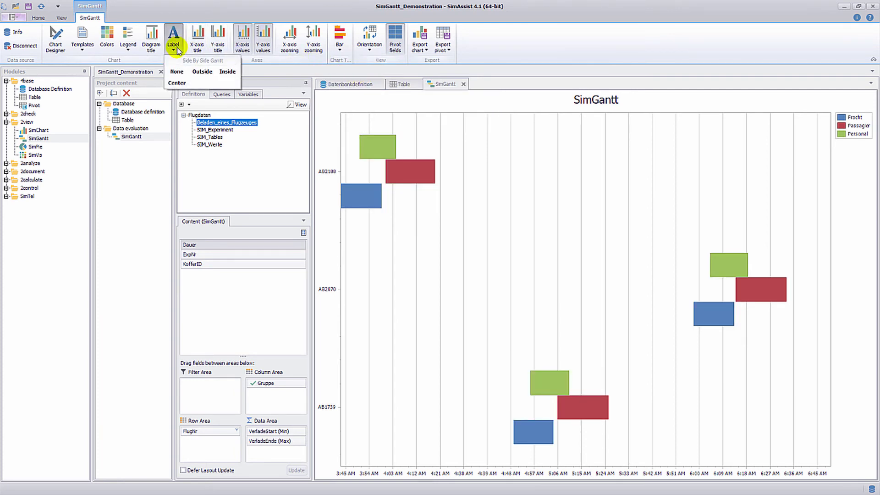
click(177, 82)
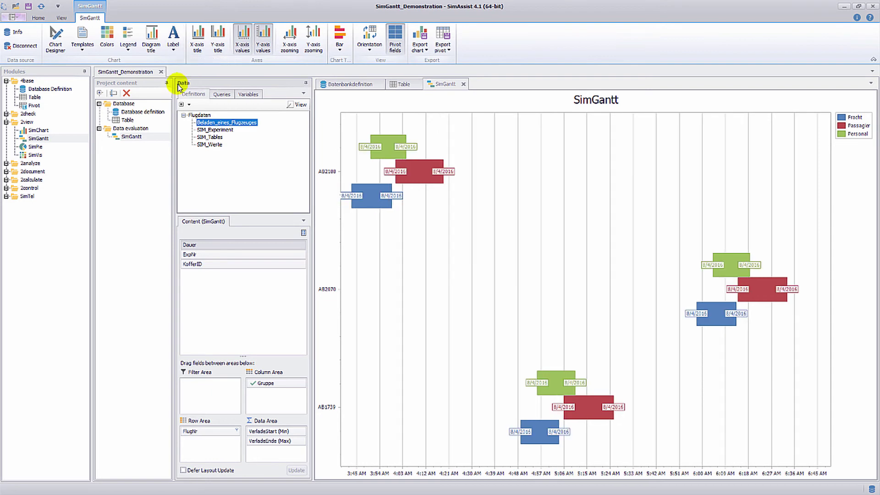
click(60, 48)
click(56, 45)
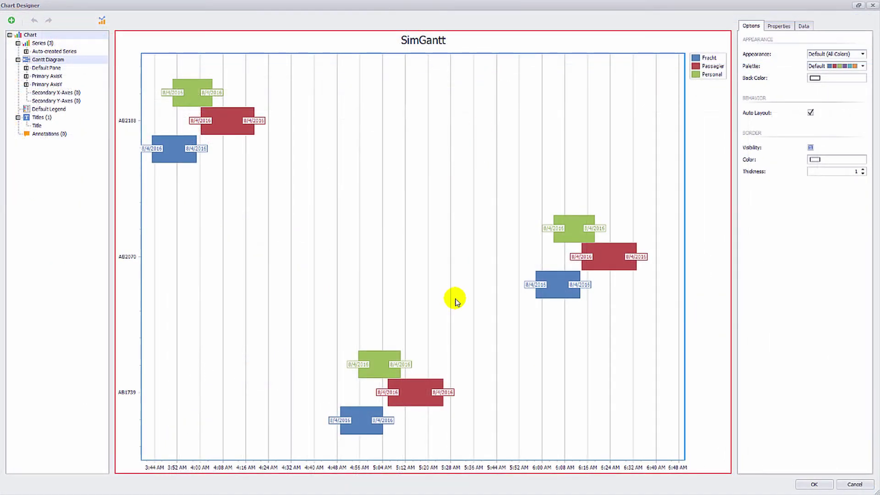
click(405, 362)
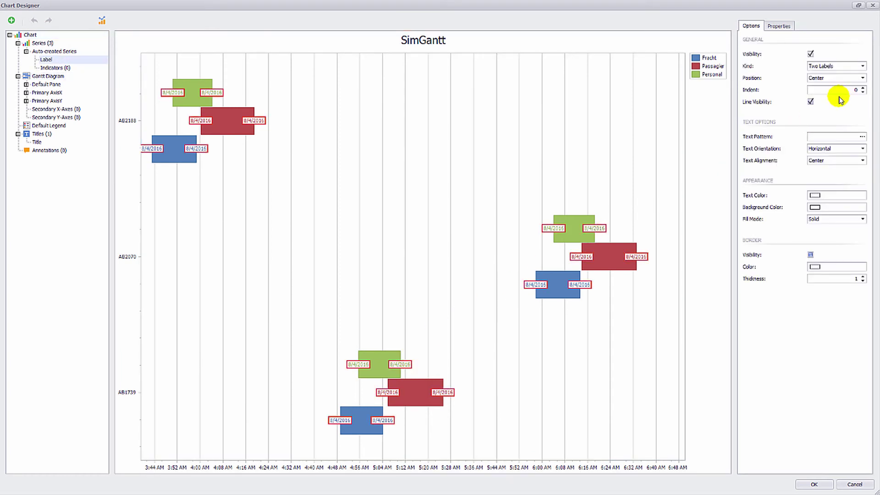
click(825, 137)
text({V:HH:mm})
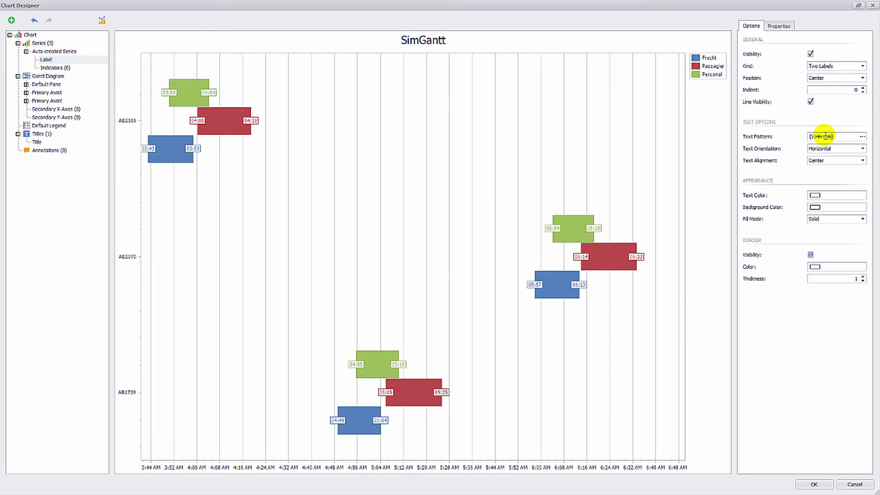
click(823, 477)
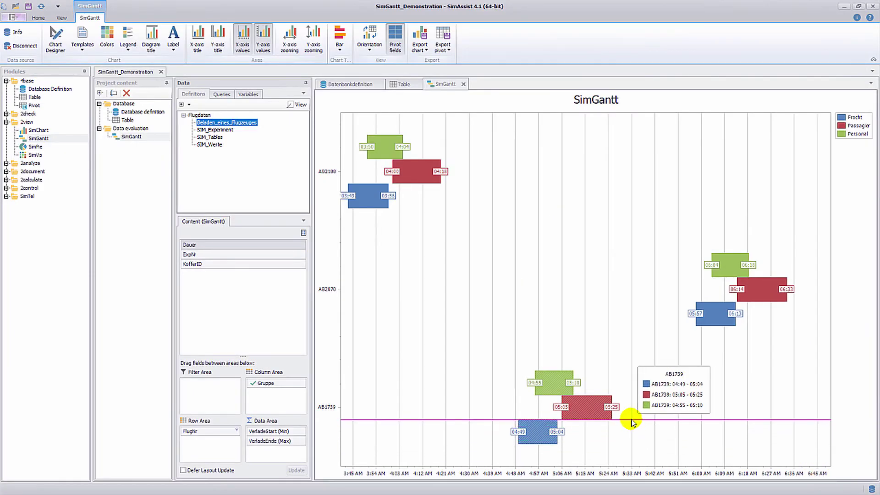